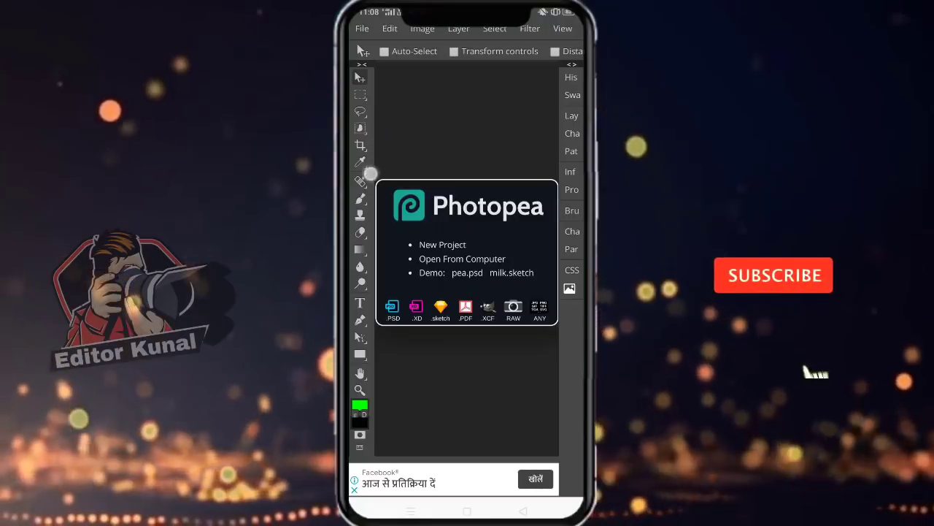
Step: Start Open From Computer on Photopea's welcome panel to bring up the phone's image chooser
click(362, 28)
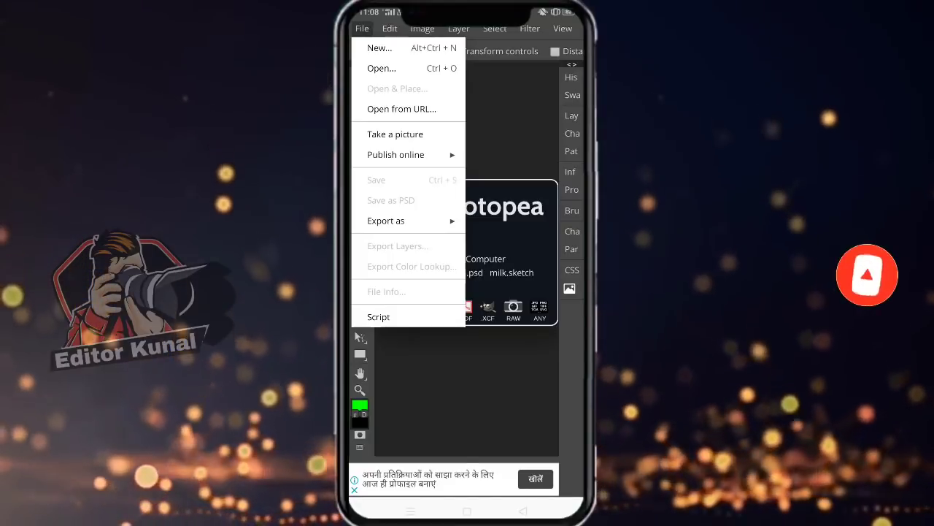
key(Escape)
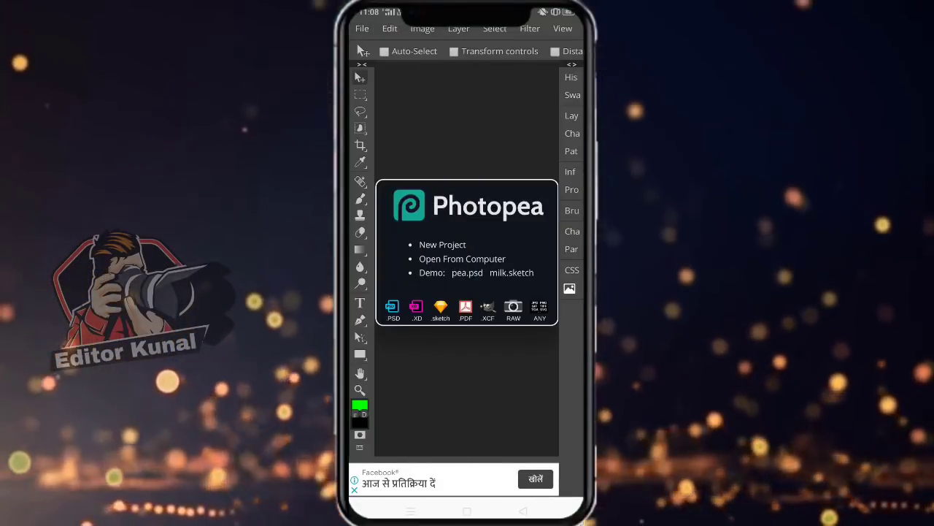
click(463, 258)
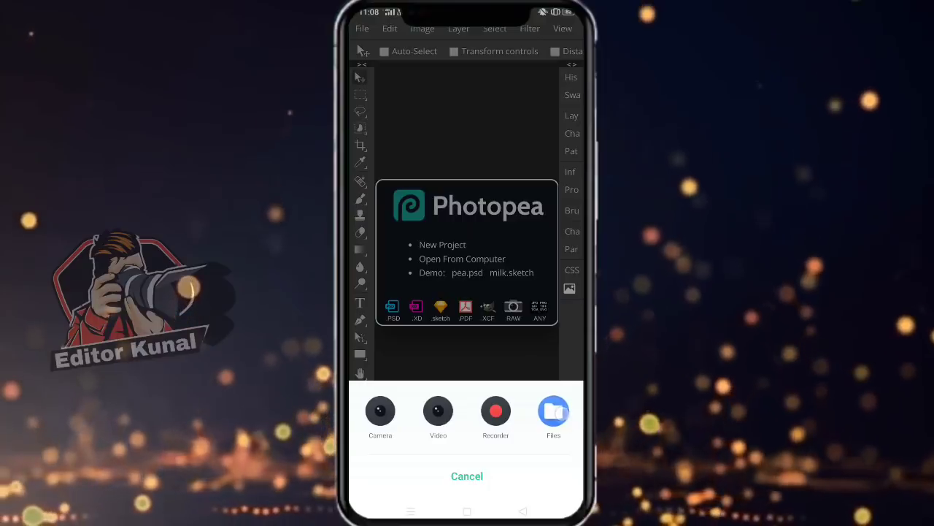
Step: Browse to the Photos album in the file picker and open the man-in-grass portrait
click(553, 412)
click(363, 35)
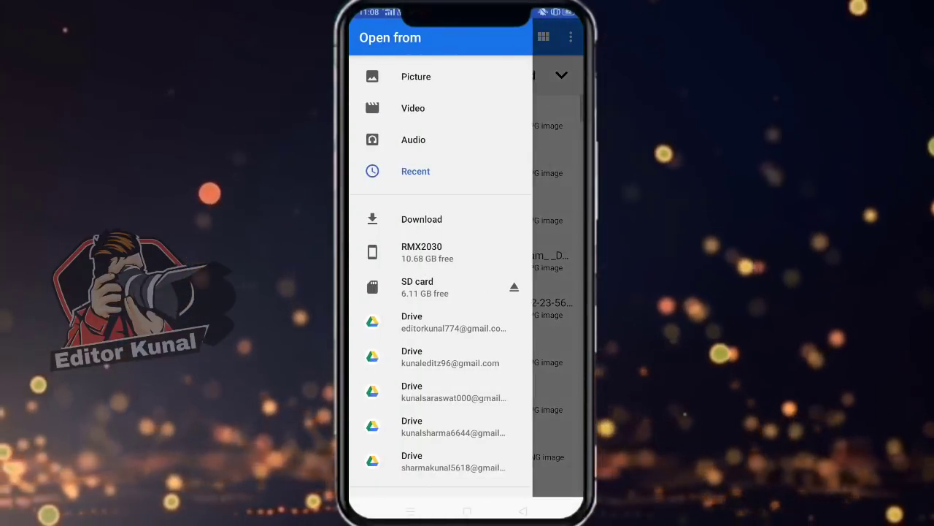
scroll(438, 292, down, 5)
click(416, 384)
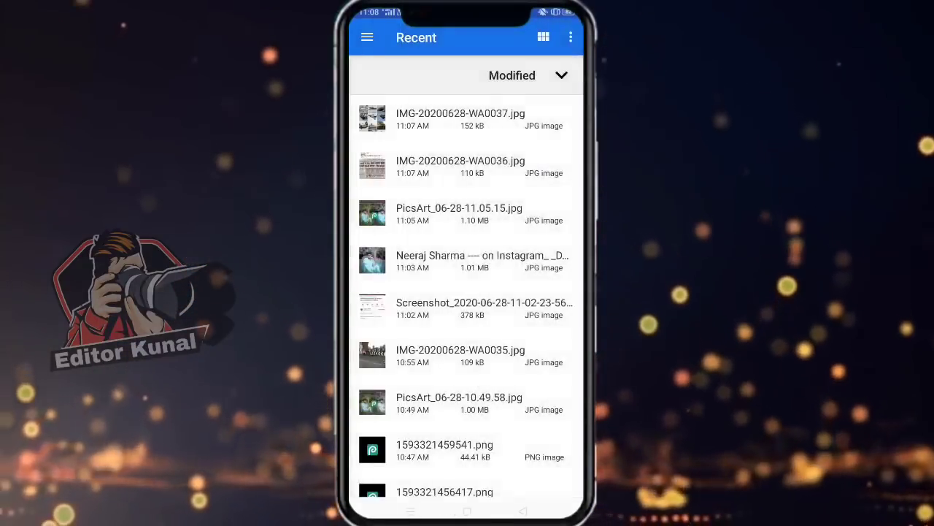
scroll(467, 292, down, 3)
scroll(467, 293, down, 3)
scroll(467, 292, down, 3)
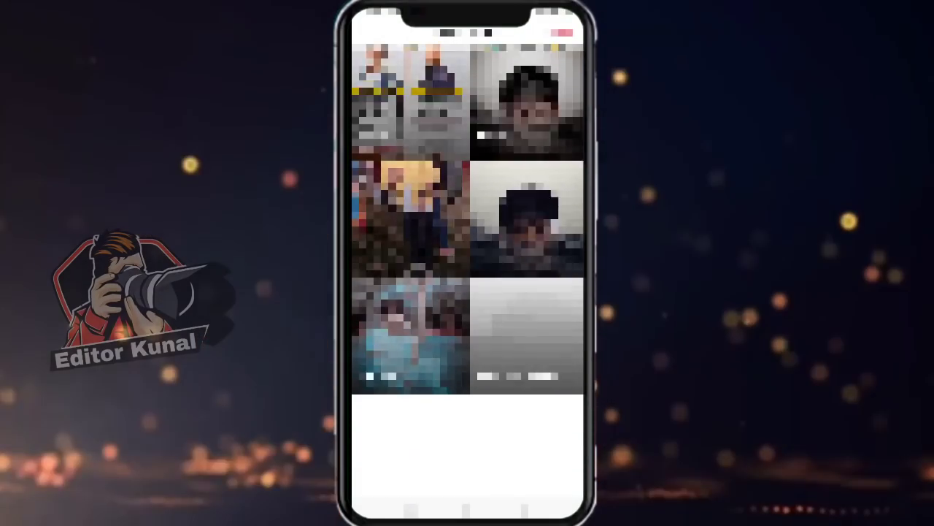
scroll(467, 292, up, 2)
click(525, 70)
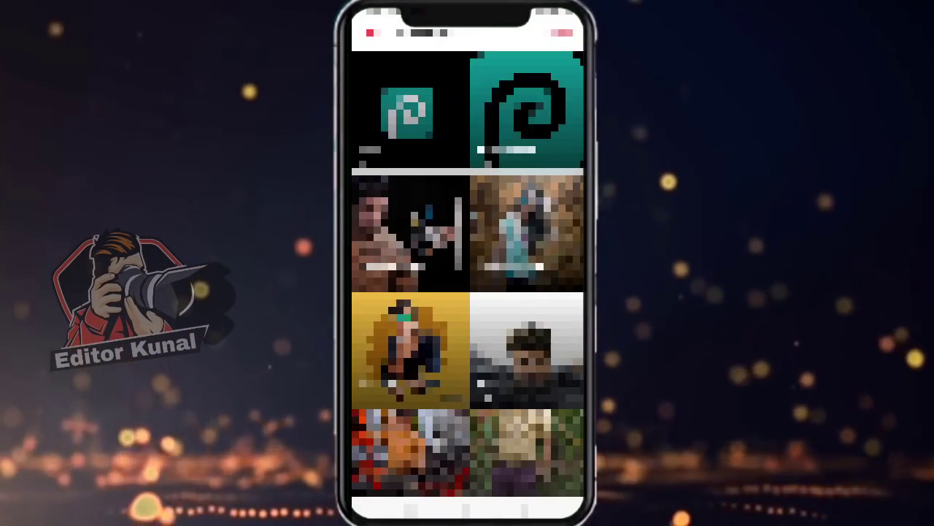
click(555, 409)
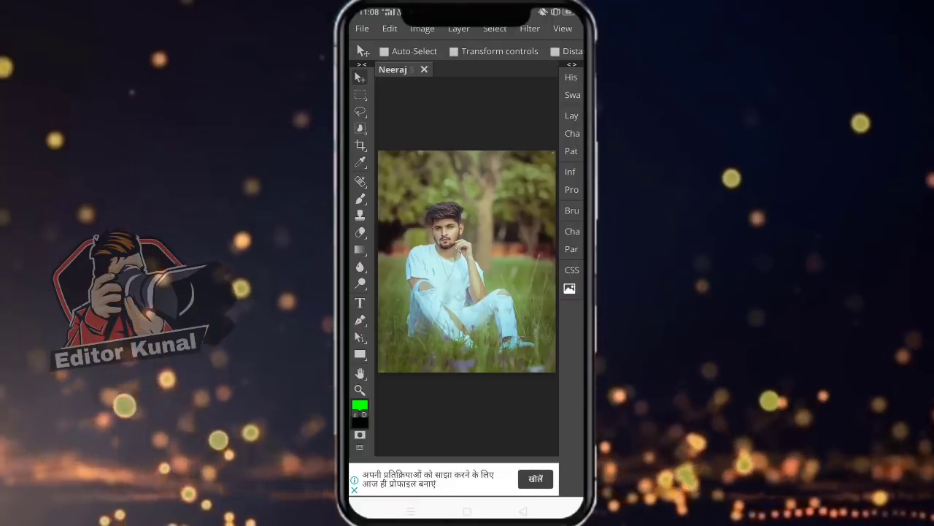
Step: Add a Channel Mixer adjustment layer over the grass portrait from the Layers panel
click(572, 115)
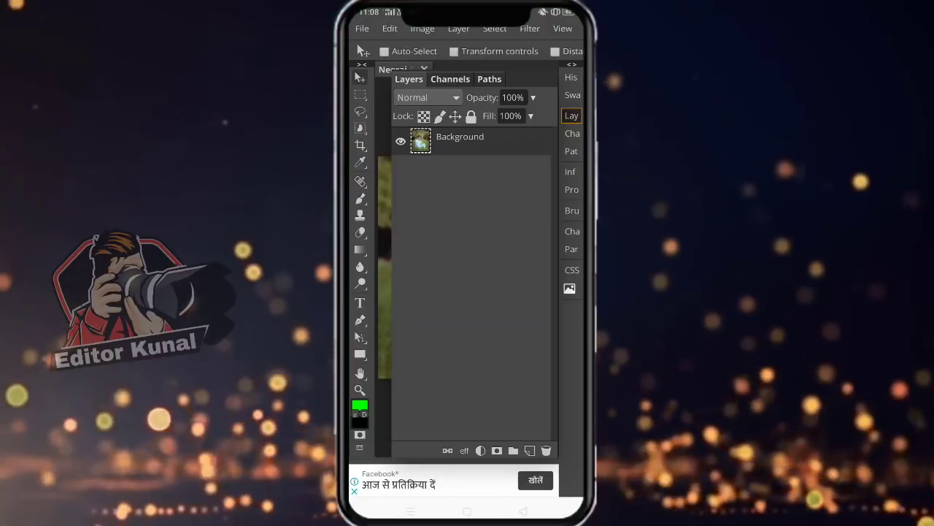
click(481, 450)
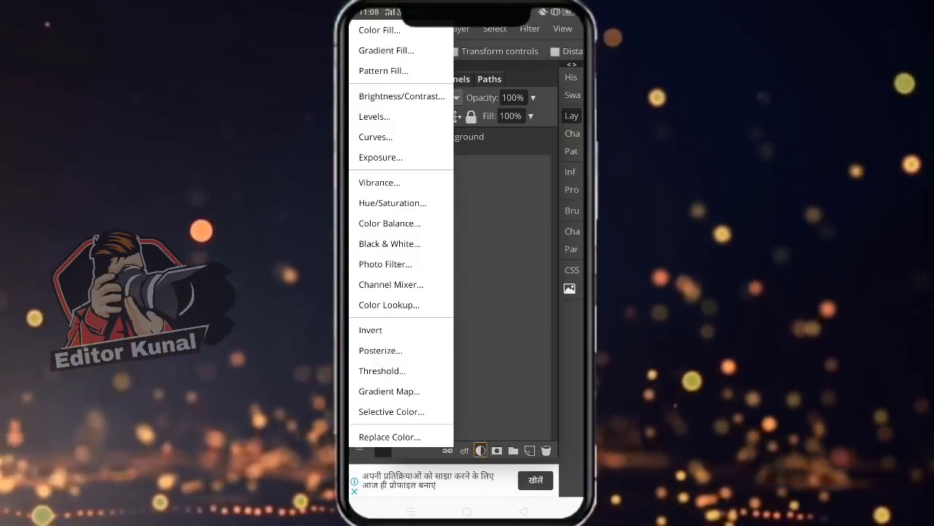
click(419, 292)
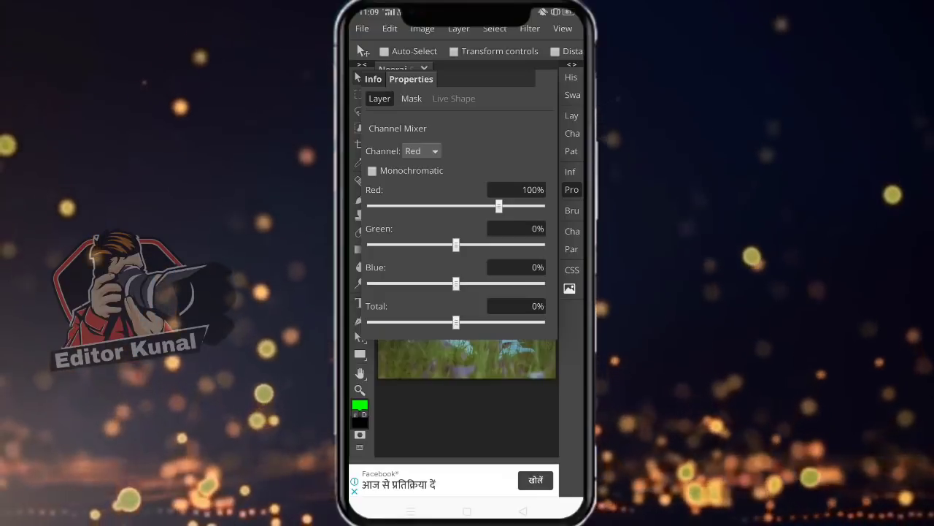
Step: Set the Channel Mixer's Blue output to Green 100% and Blue 0%
click(422, 150)
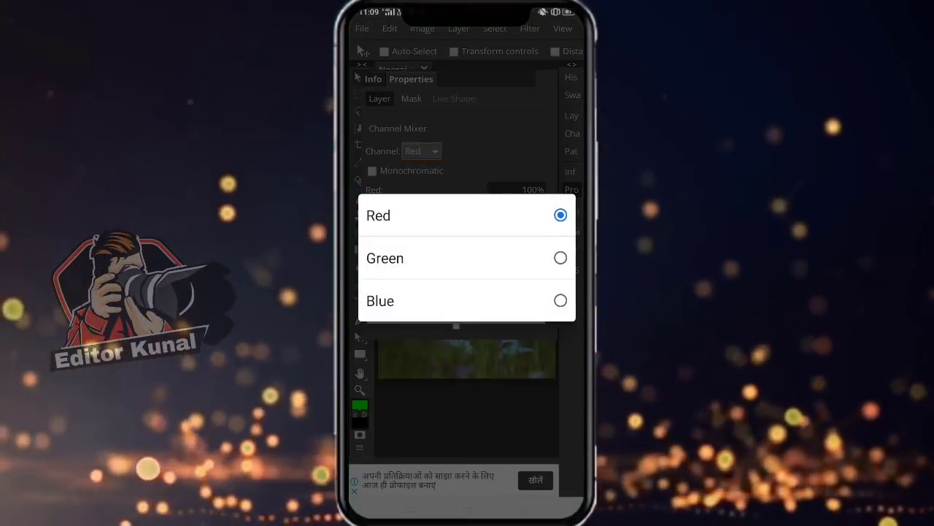
click(438, 300)
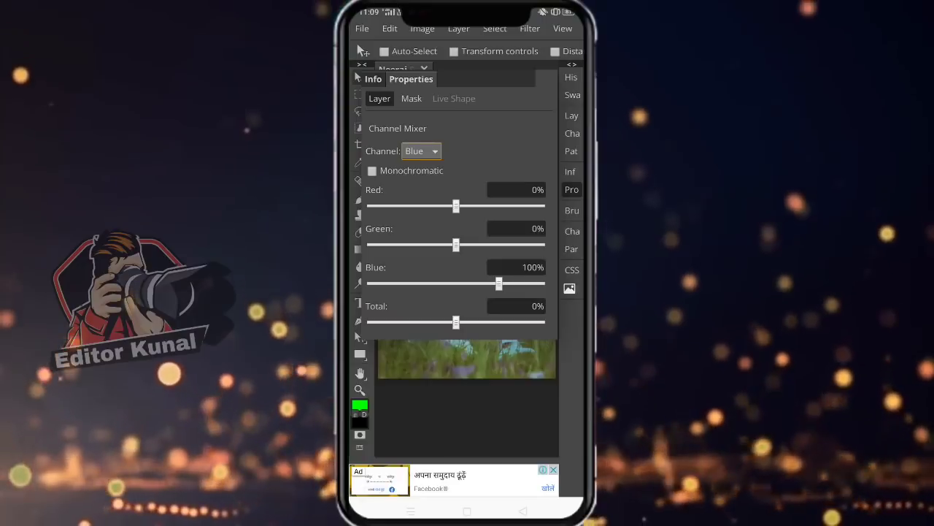
click(387, 203)
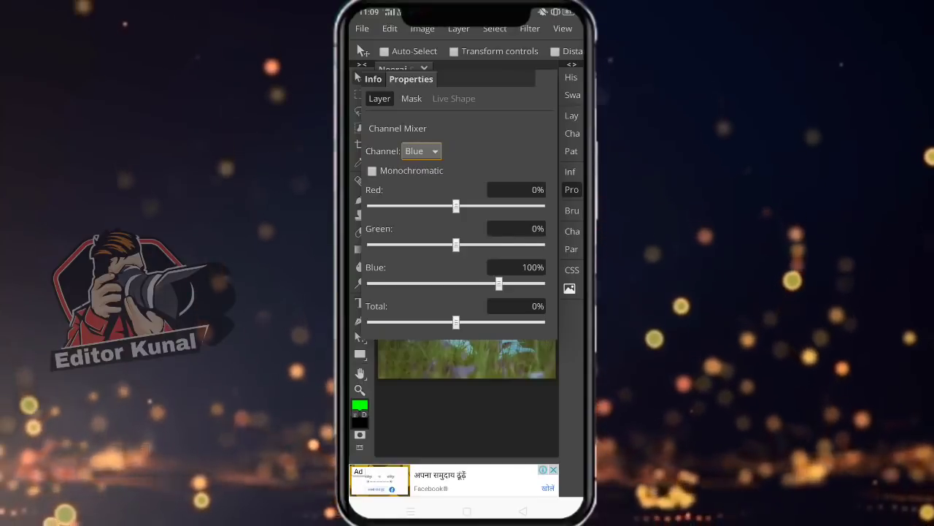
drag(458, 250, 492, 246)
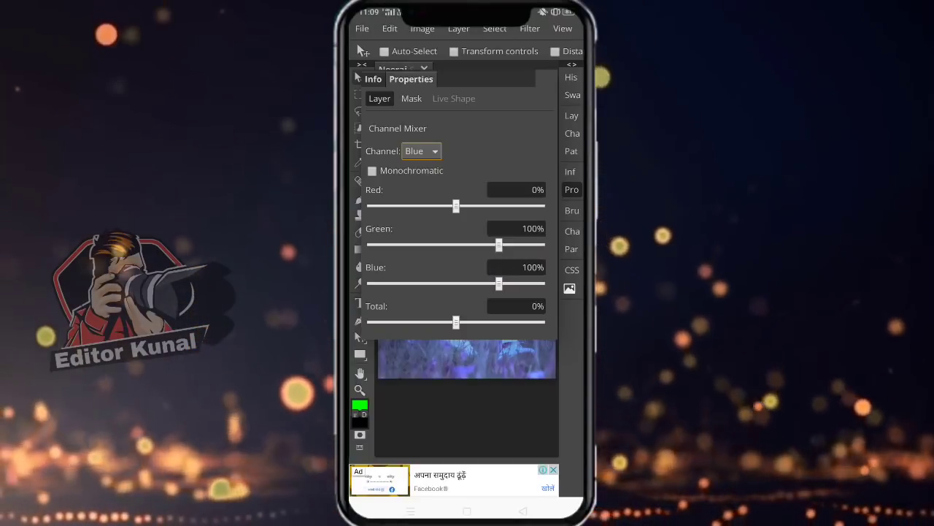
drag(499, 284, 468, 300)
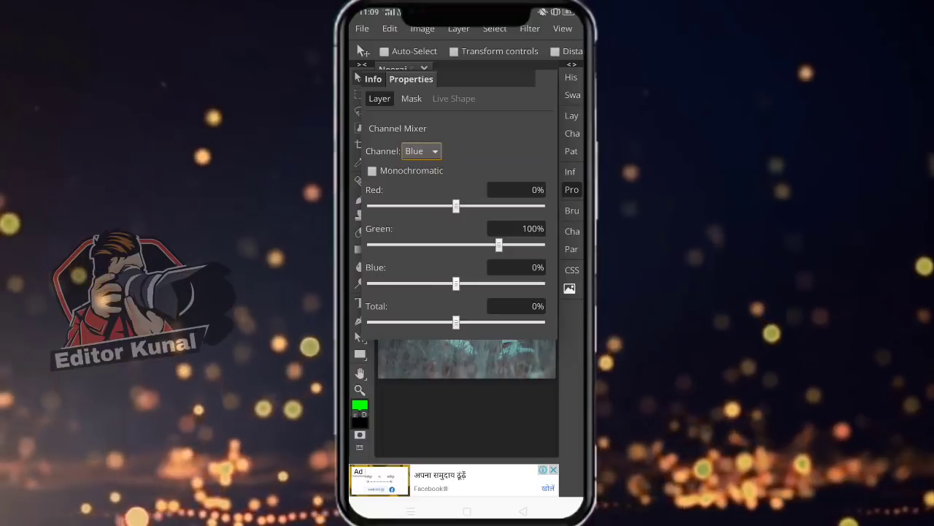
click(572, 189)
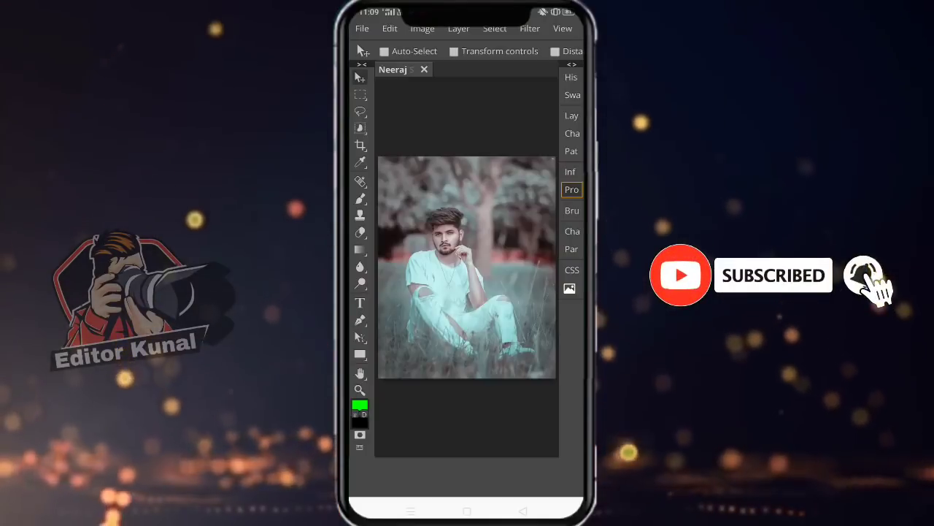
Step: Add a Hue/Saturation adjustment layer and limit its range to Cyan
click(571, 116)
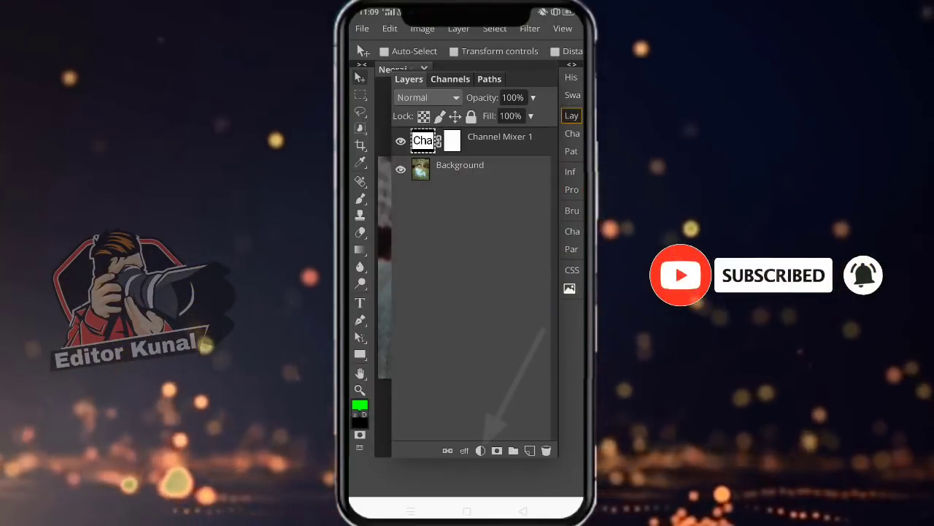
click(480, 451)
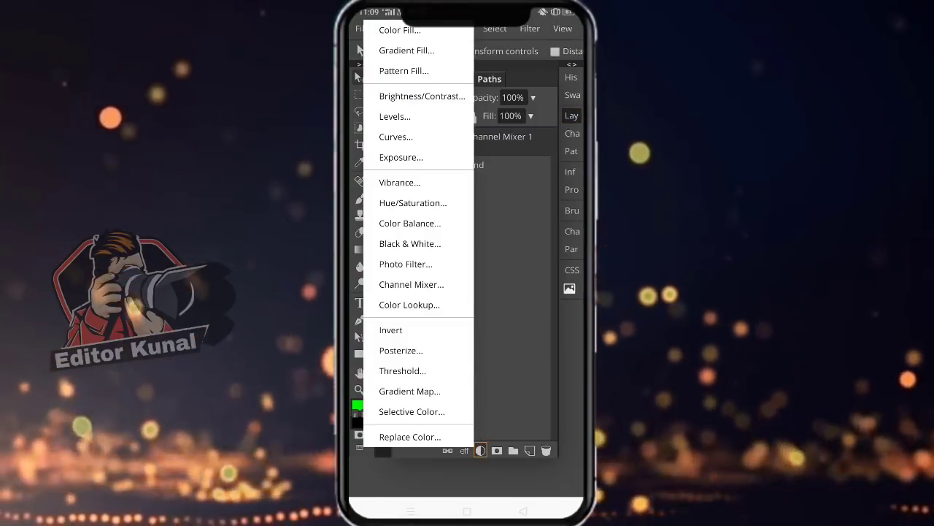
click(413, 203)
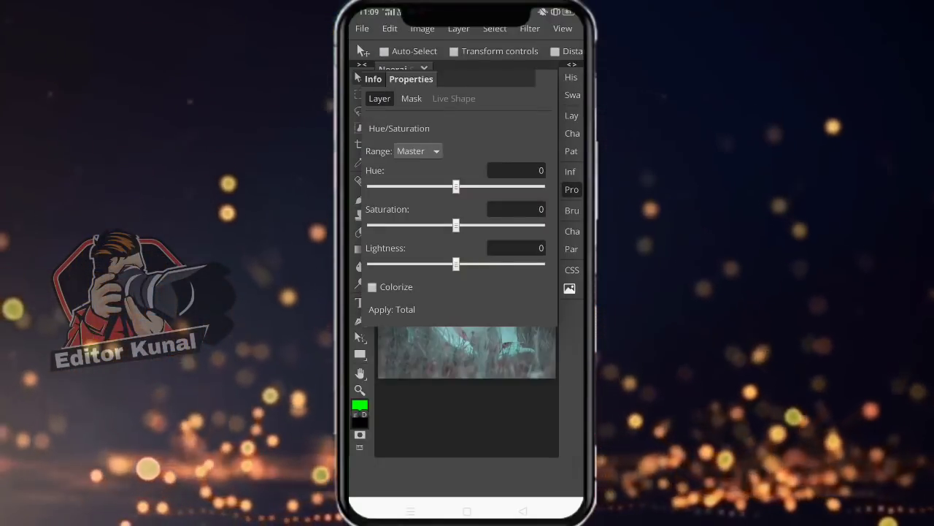
click(433, 144)
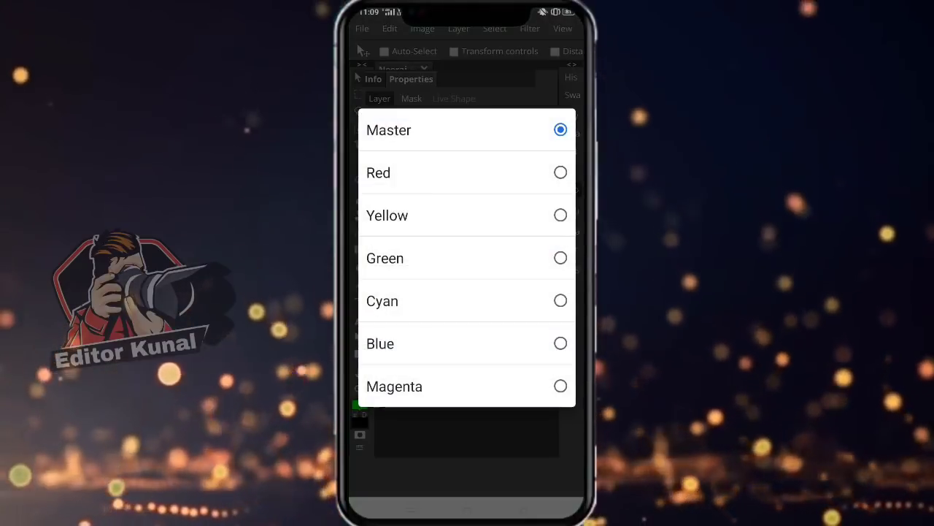
click(558, 300)
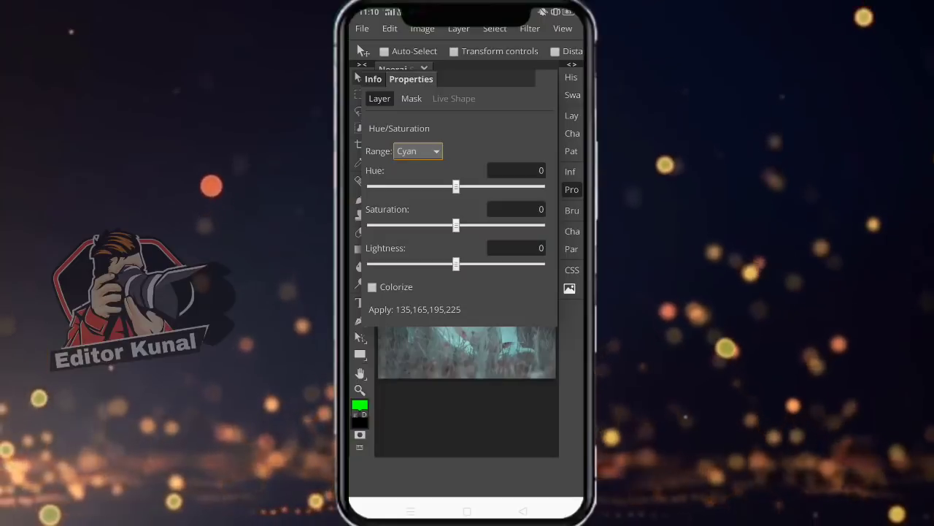
Step: Adjust the cyan hue shift and settle it at 5, previewing the photo
mouse_move(456, 188)
mouse_down()
mouse_move(496, 208)
mouse_move(405, 230)
mouse_up()
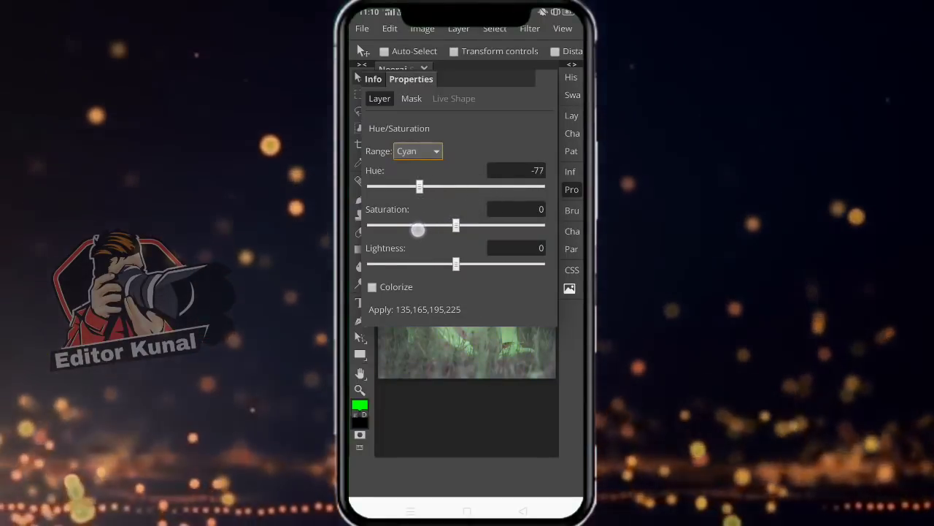
click(572, 189)
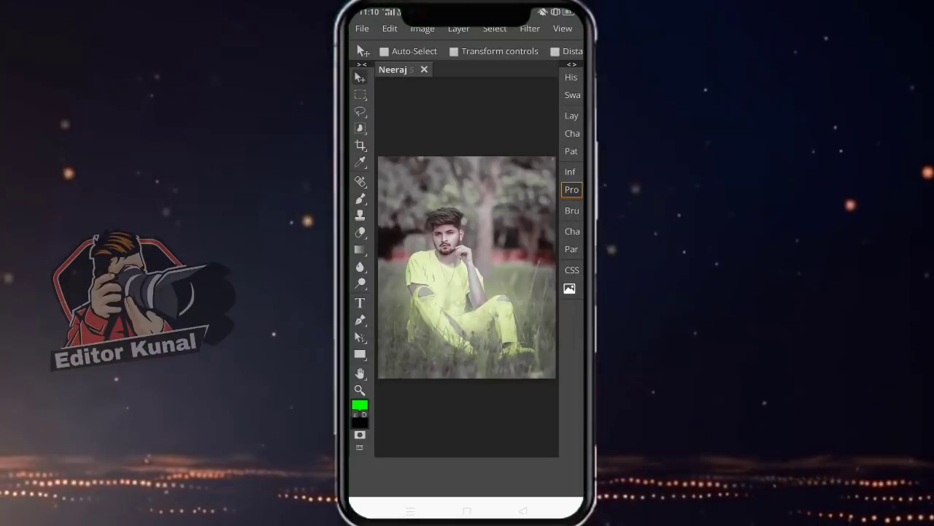
click(573, 189)
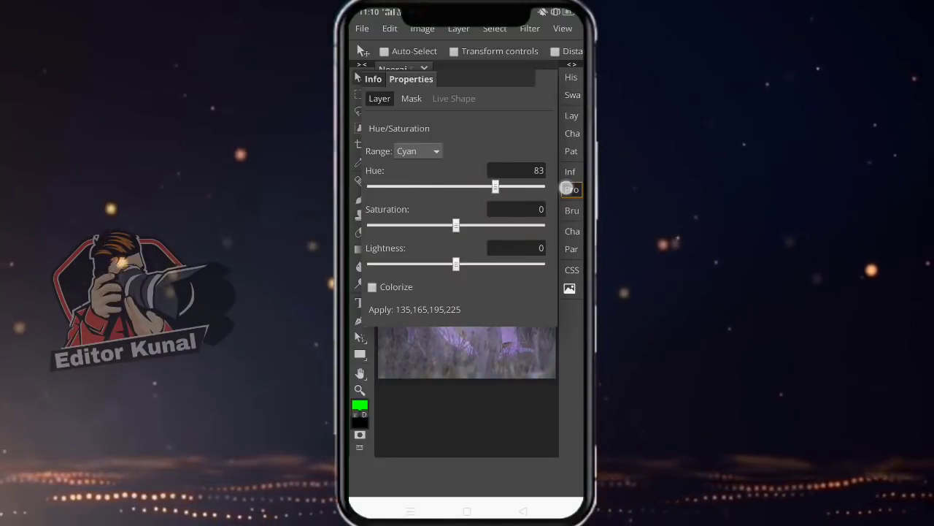
click(569, 189)
click(569, 189)
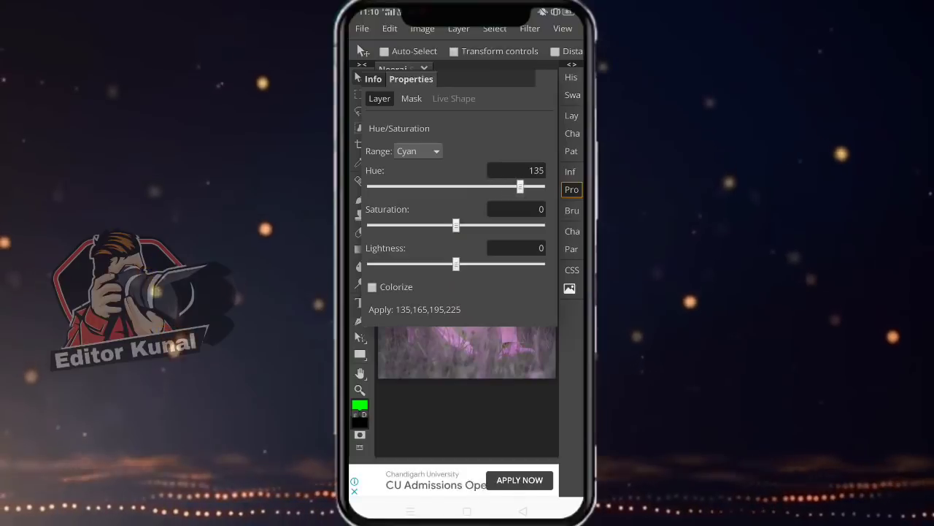
click(571, 189)
click(572, 189)
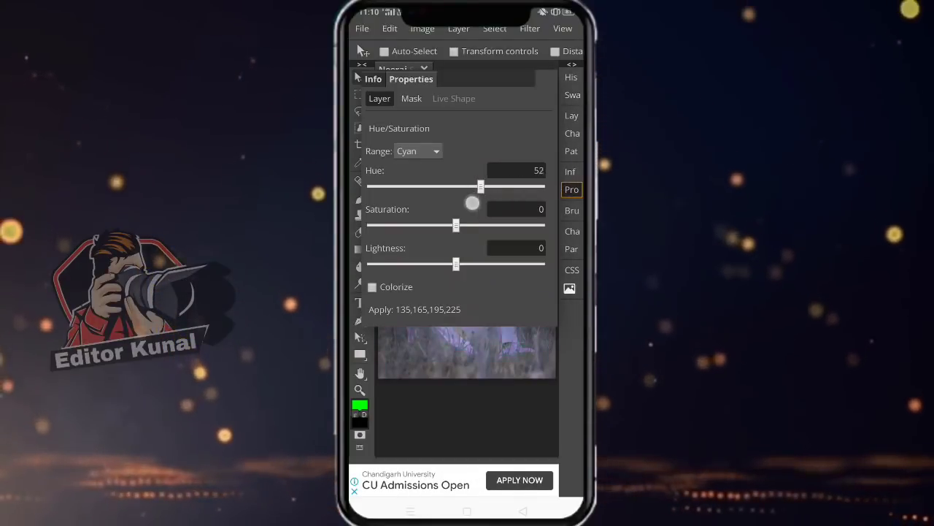
drag(481, 187, 460, 187)
click(572, 190)
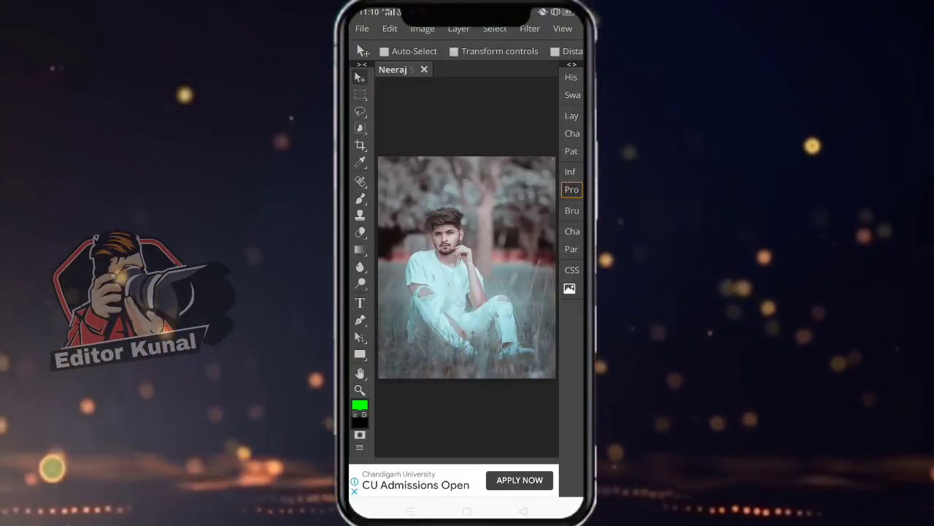
click(572, 189)
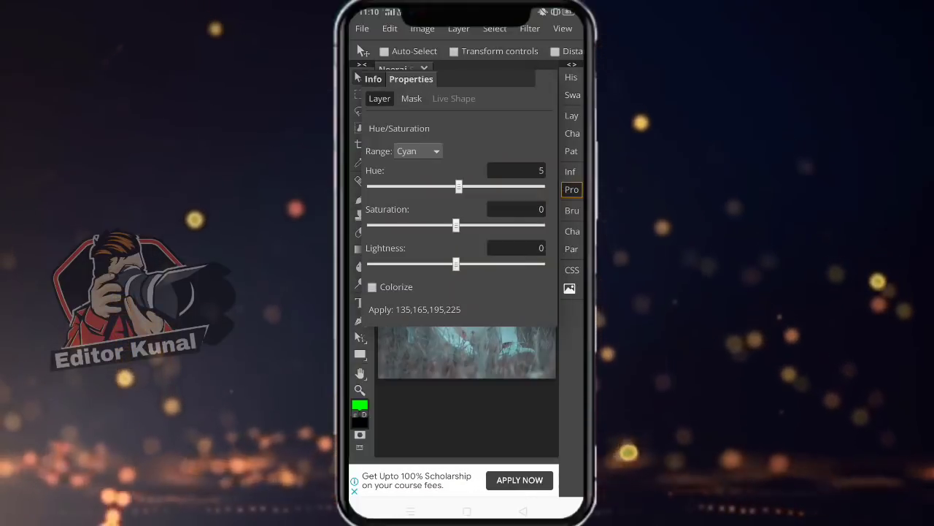
Step: Set cyan saturation to 65 and lightness to 44, then return to the layer list
mouse_move(457, 241)
mouse_down()
mouse_move(523, 248)
mouse_move(480, 256)
mouse_move(503, 259)
mouse_up()
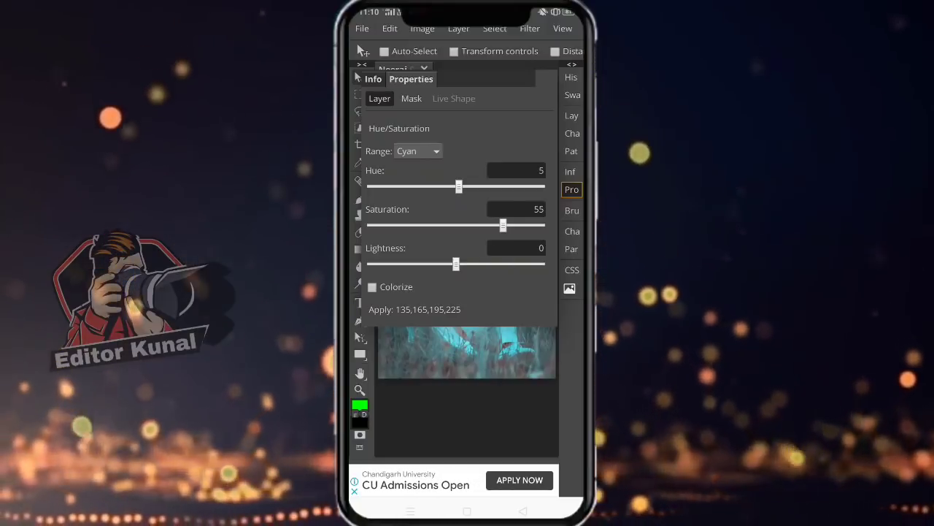
drag(456, 265, 538, 267)
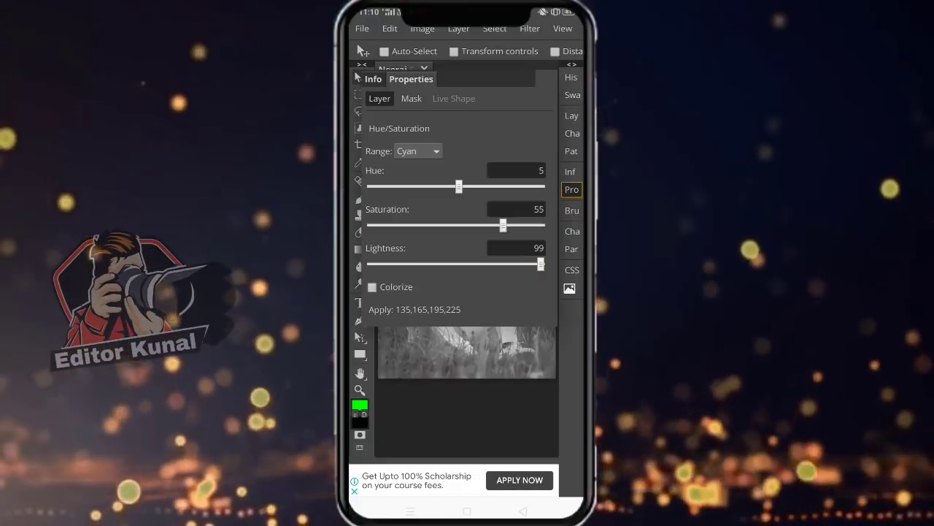
mouse_move(527, 264)
mouse_down()
mouse_move(431, 269)
mouse_move(383, 287)
mouse_move(438, 285)
mouse_move(484, 299)
mouse_up()
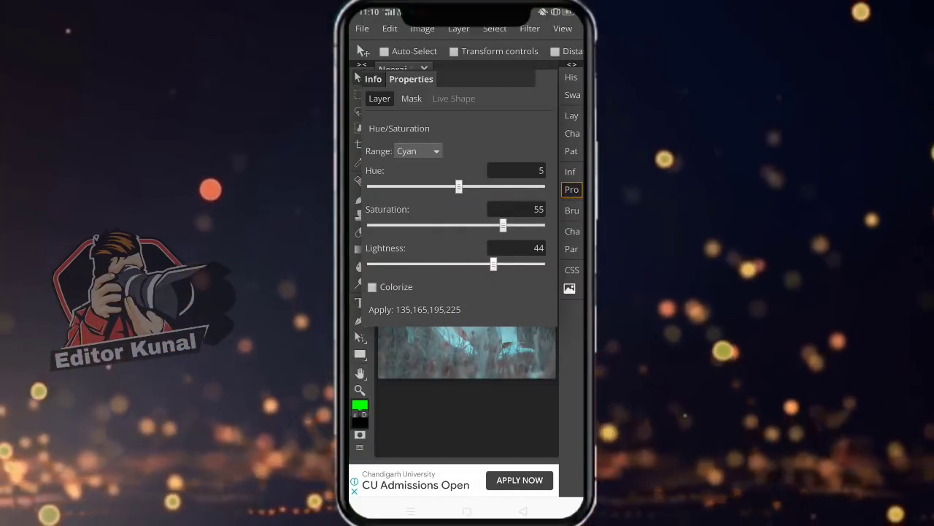
click(572, 189)
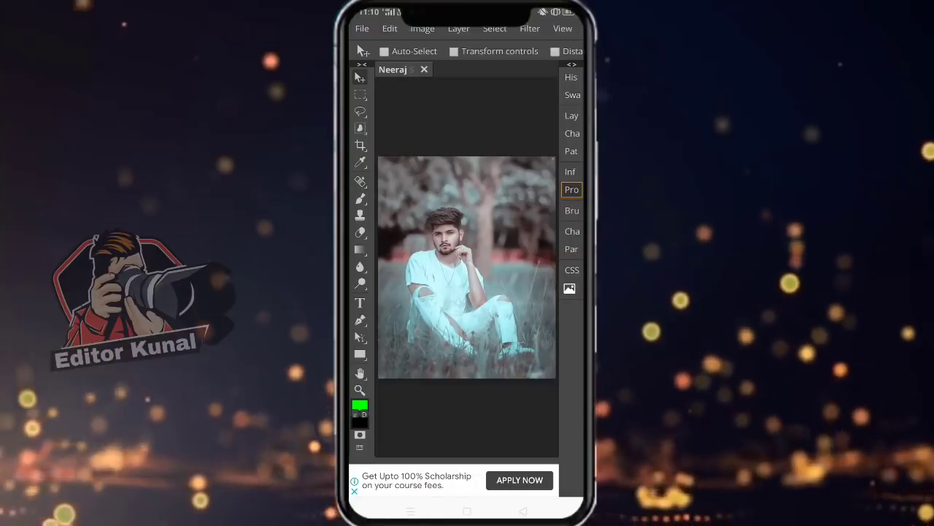
click(572, 189)
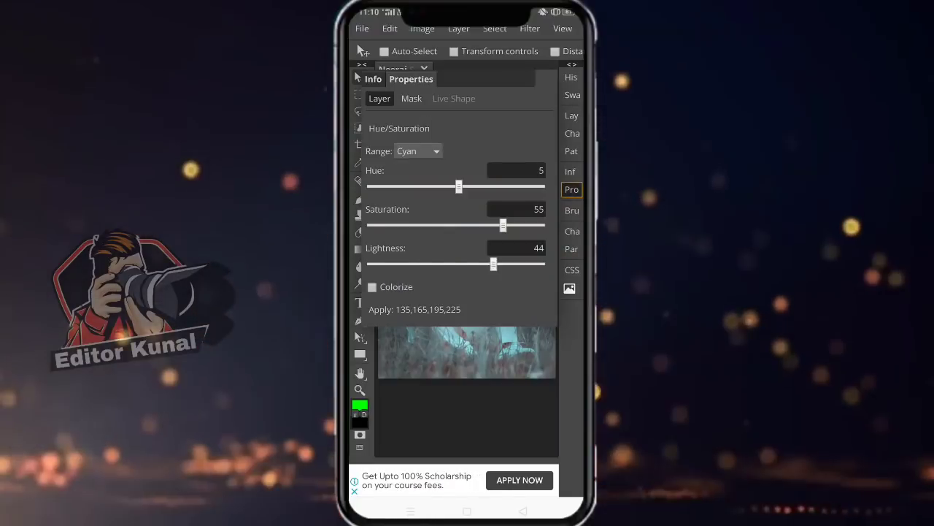
click(510, 227)
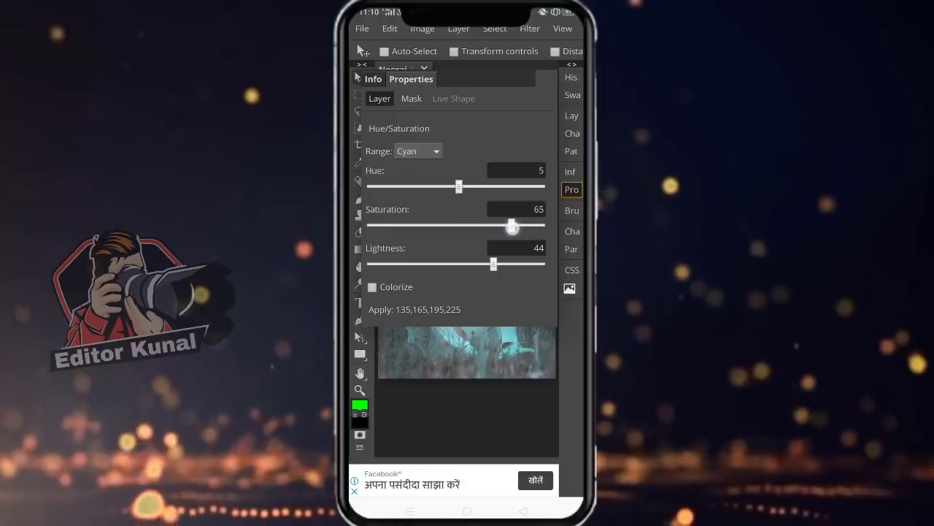
click(571, 190)
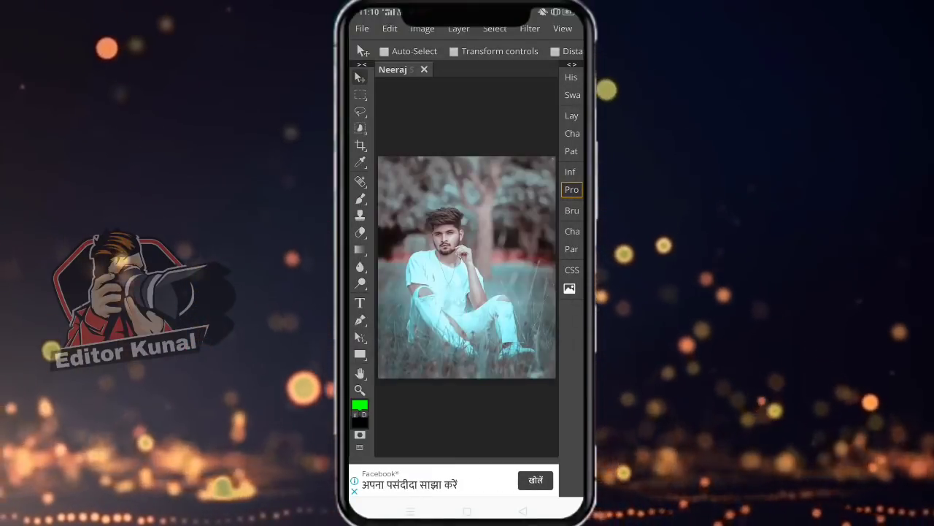
click(572, 116)
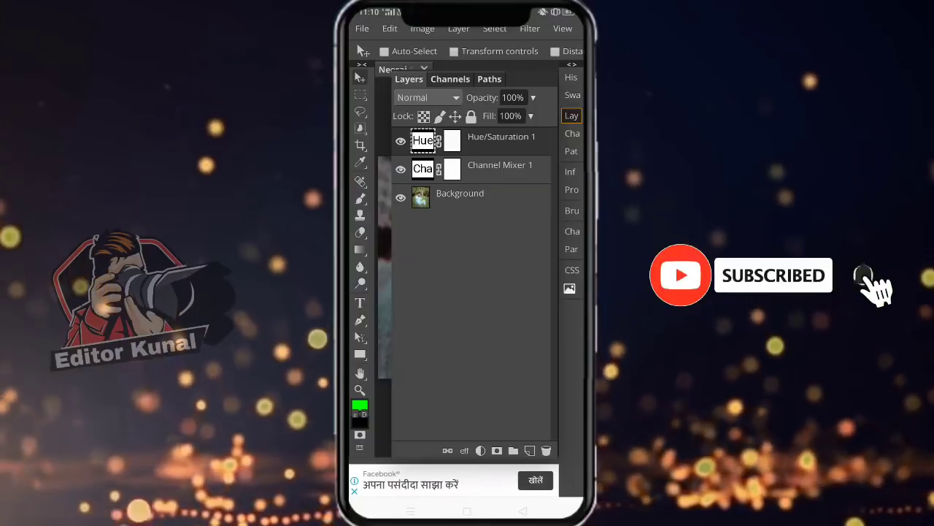
Step: Add a Gradient Map adjustment layer on top of the stack
click(480, 451)
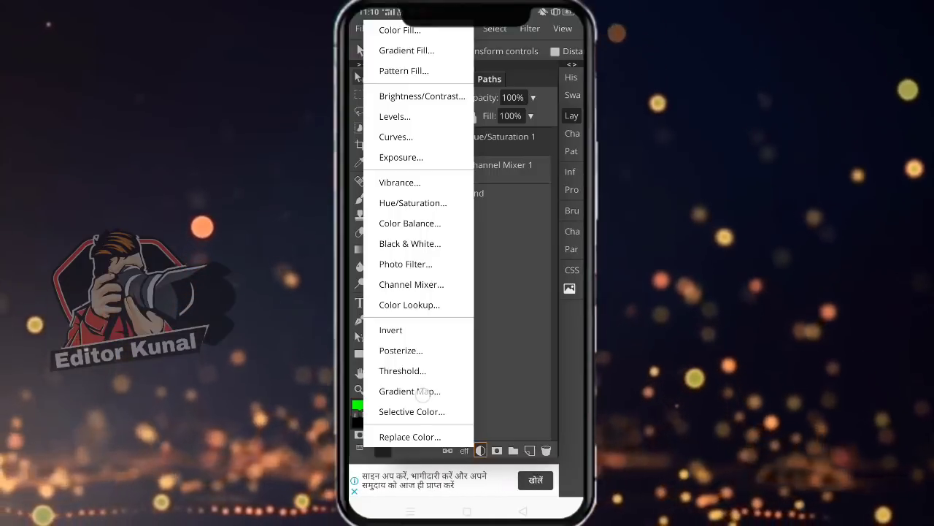
click(423, 394)
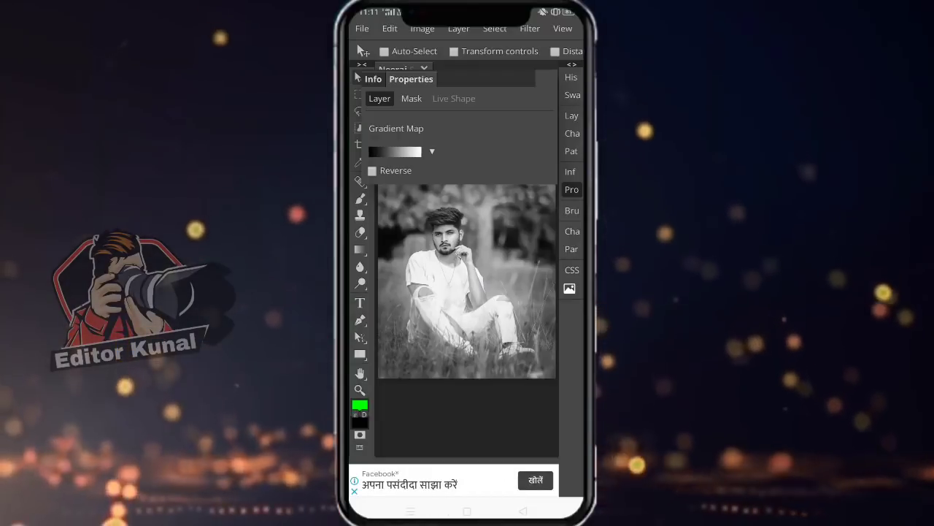
click(573, 115)
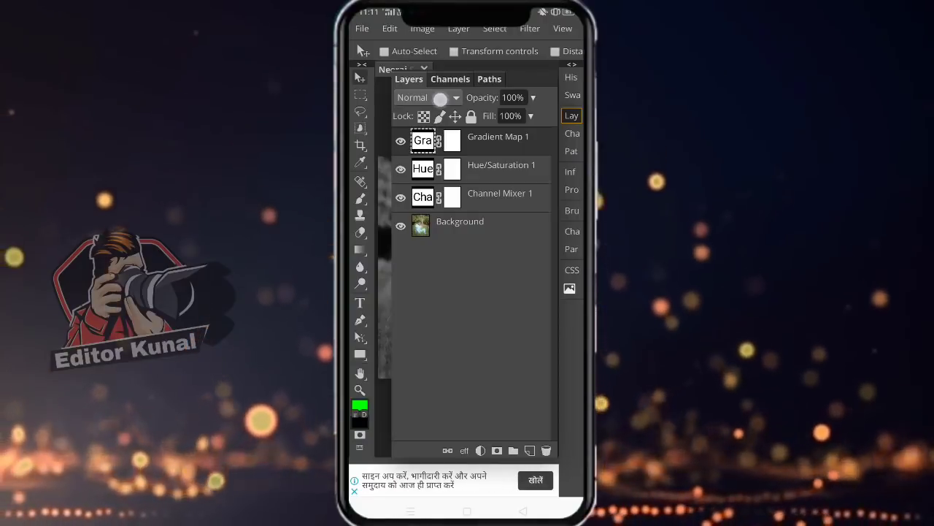
Step: Set the Gradient Map layer's blend mode to Soft Light
click(440, 98)
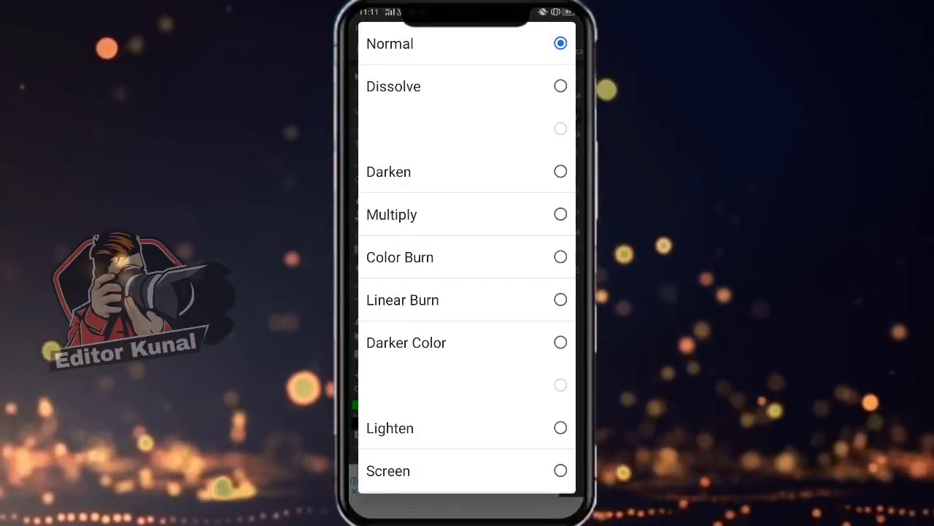
scroll(524, 338, down, 2)
scroll(503, 388, down, 2)
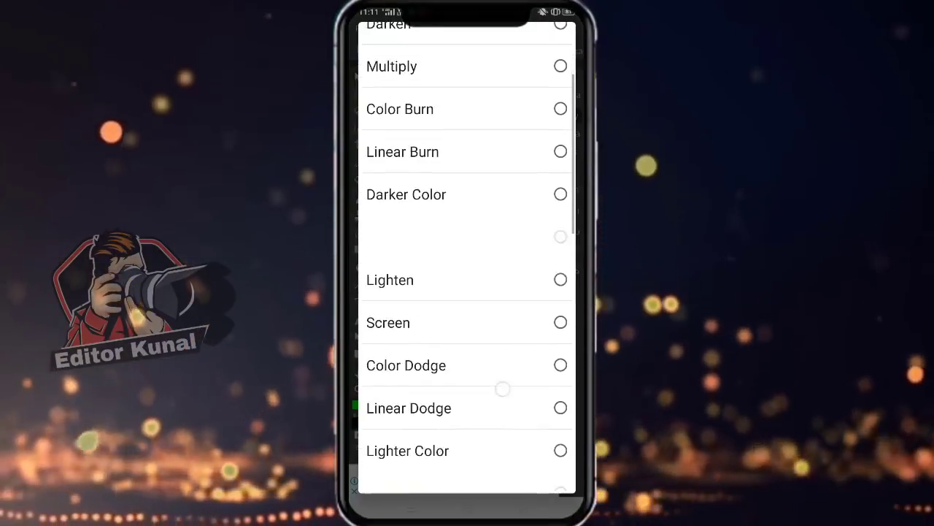
scroll(503, 365, down, 2)
scroll(516, 349, down, 2)
scroll(480, 419, down, 2)
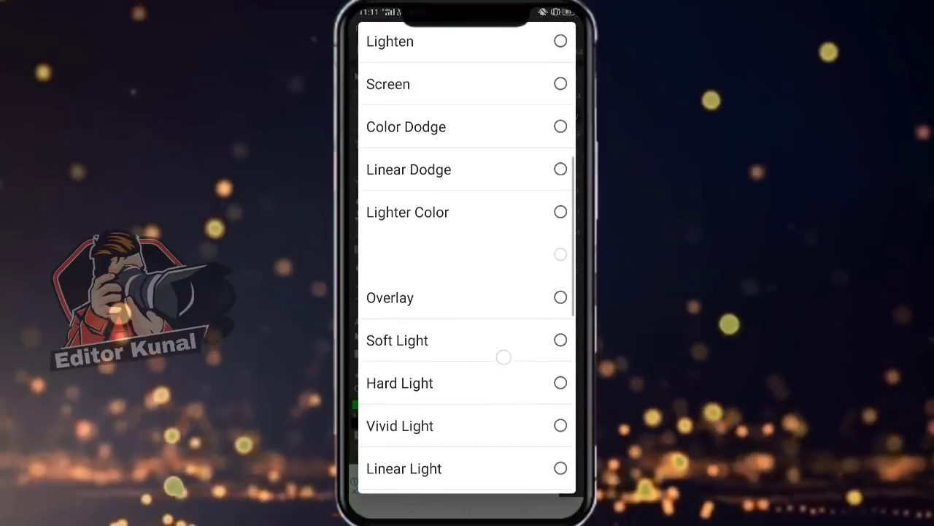
scroll(507, 343, down, 2)
scroll(507, 342, down, 2)
scroll(490, 438, down, 2)
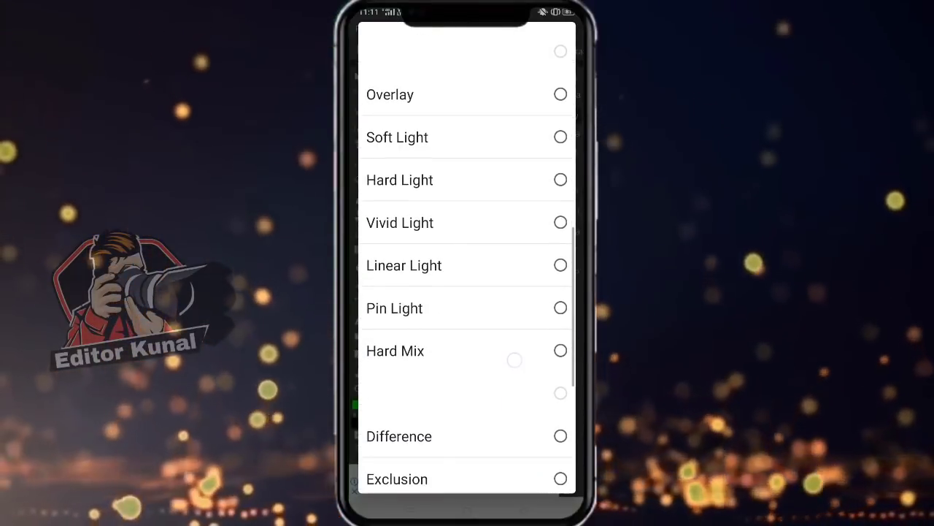
scroll(513, 358, down, 1)
scroll(509, 375, down, 2)
scroll(485, 442, down, 2)
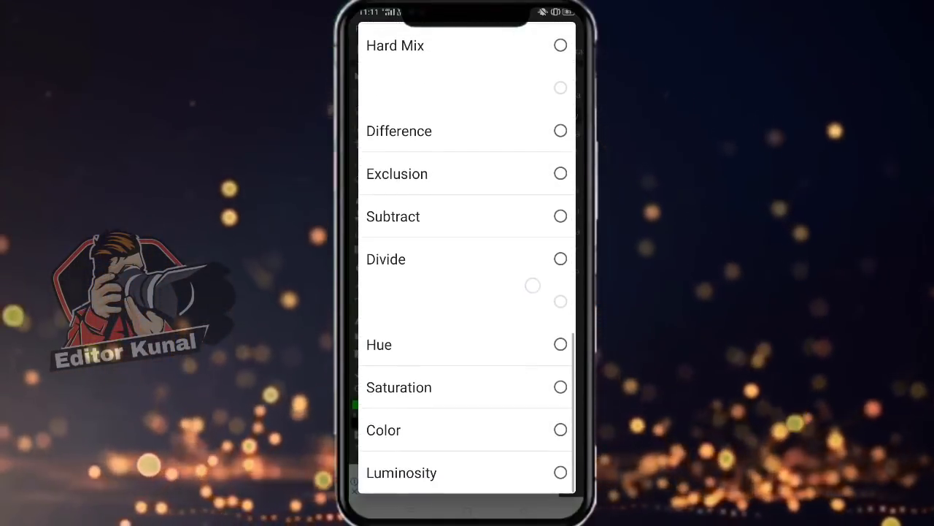
scroll(533, 284, up, 1)
scroll(503, 317, up, 2)
scroll(516, 262, up, 2)
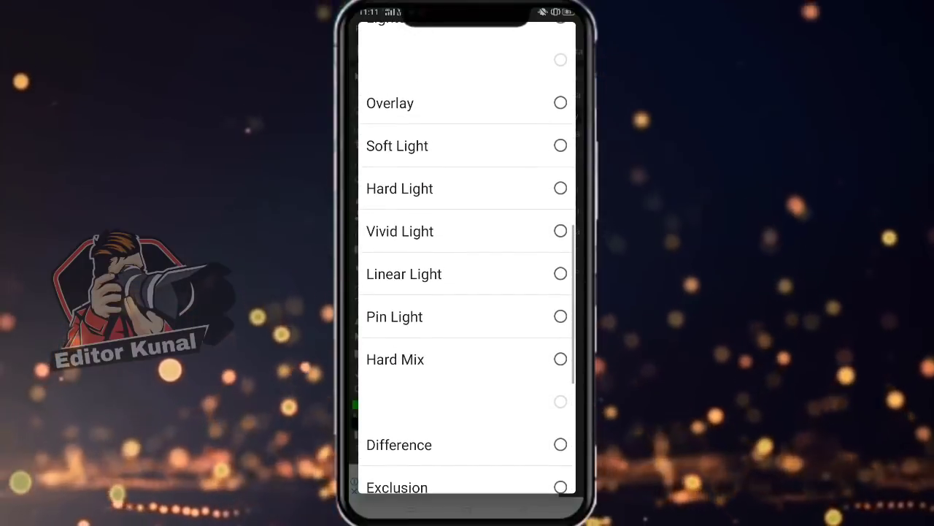
scroll(496, 327, up, 1)
click(398, 233)
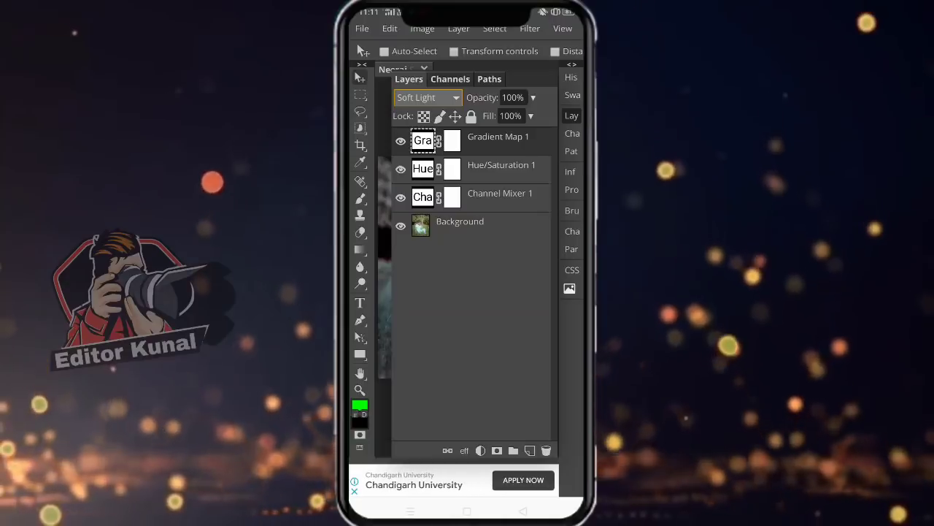
Step: Lower the Gradient Map layer's opacity to 40% and view the graded photo
click(571, 116)
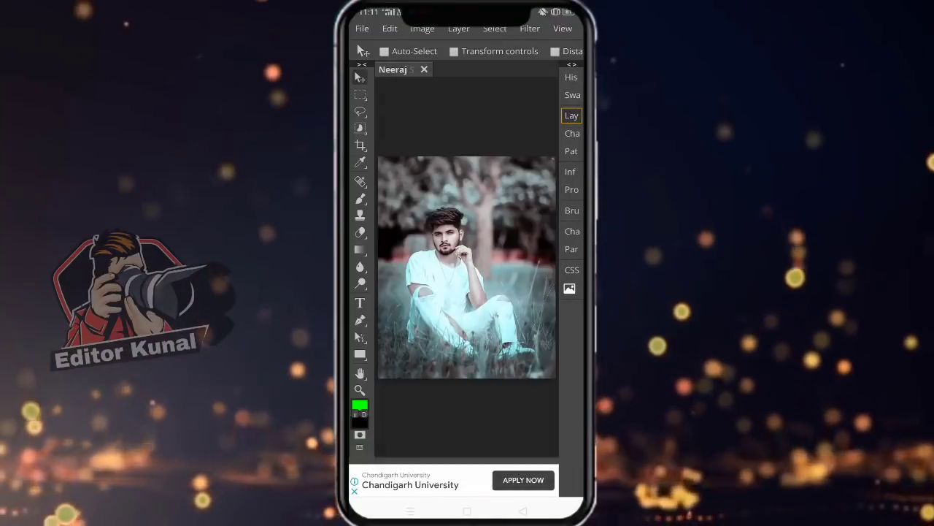
click(569, 113)
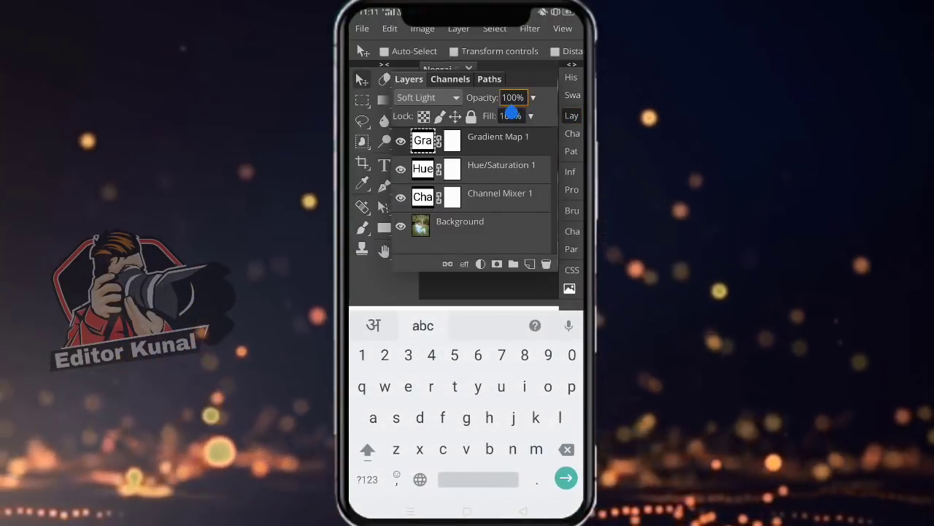
click(566, 449)
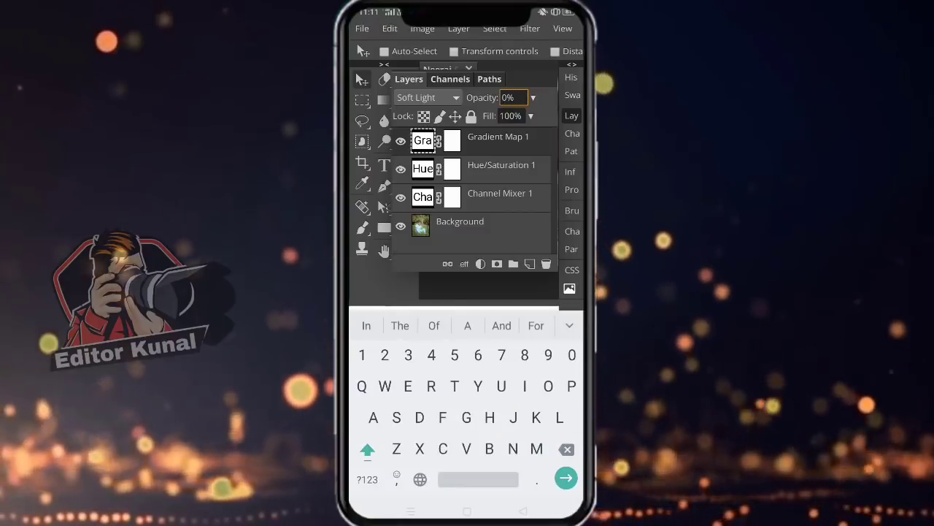
text(4)
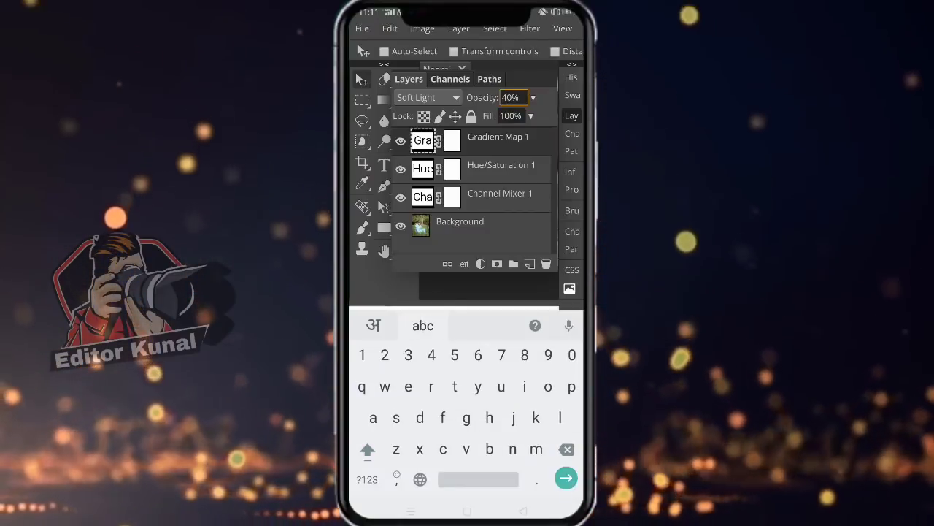
click(566, 478)
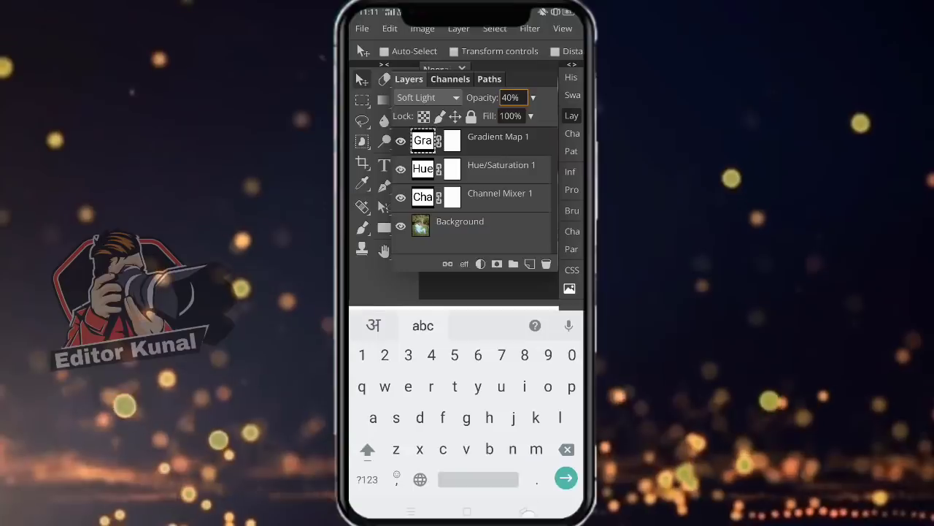
click(572, 115)
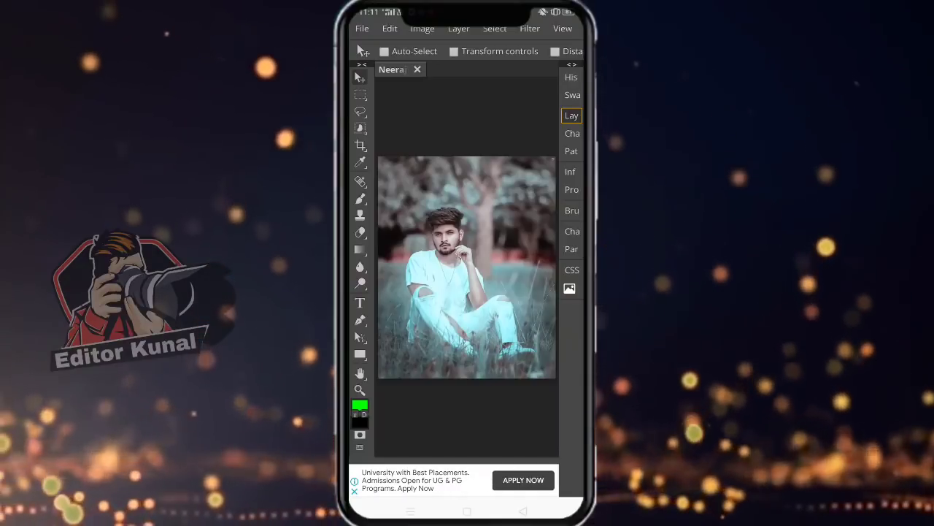
drag(481, 115, 401, 115)
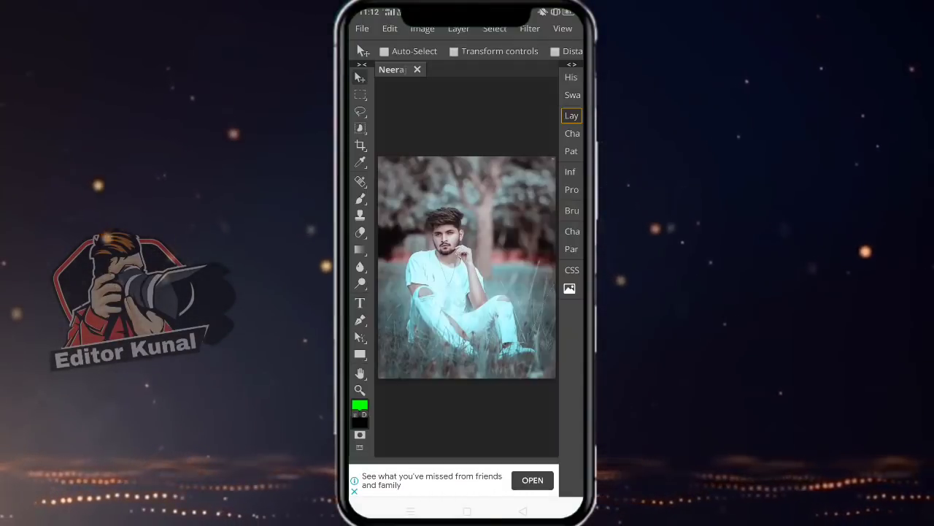
Step: Export the portrait as a 1080×1350 JPG at 100% quality and download it
click(362, 29)
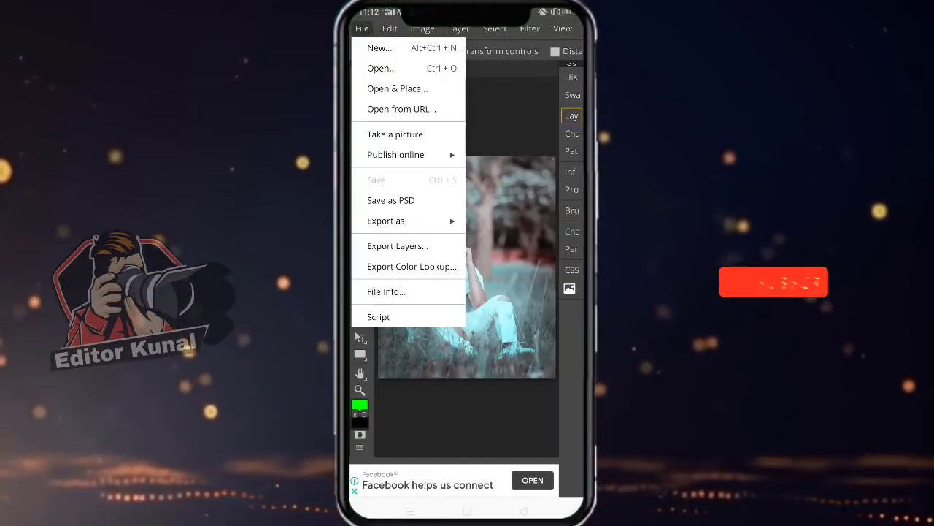
click(385, 221)
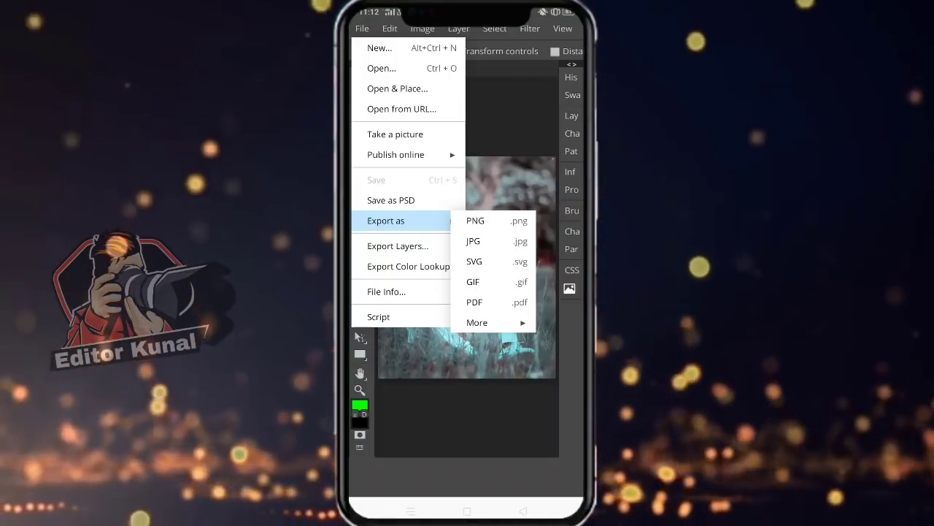
click(473, 241)
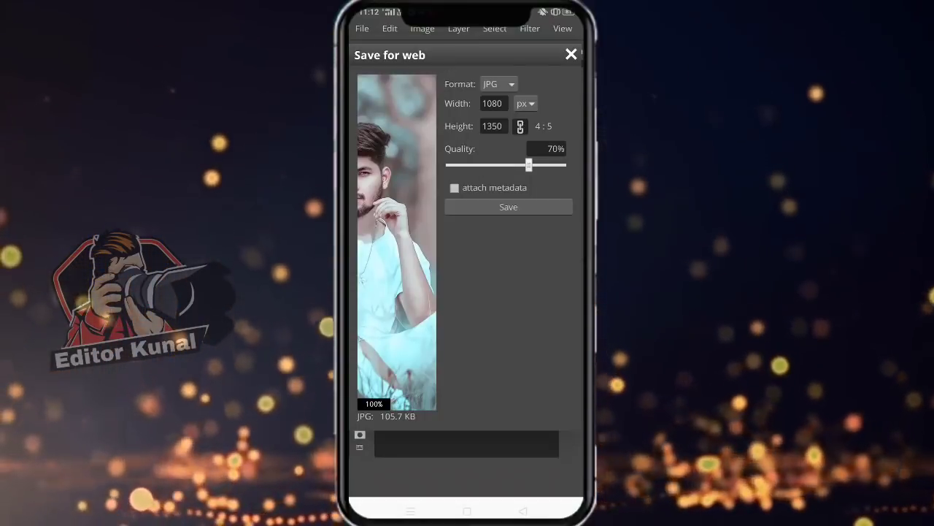
mouse_move(533, 164)
mouse_down()
mouse_move(577, 170)
mouse_move(562, 165)
mouse_up()
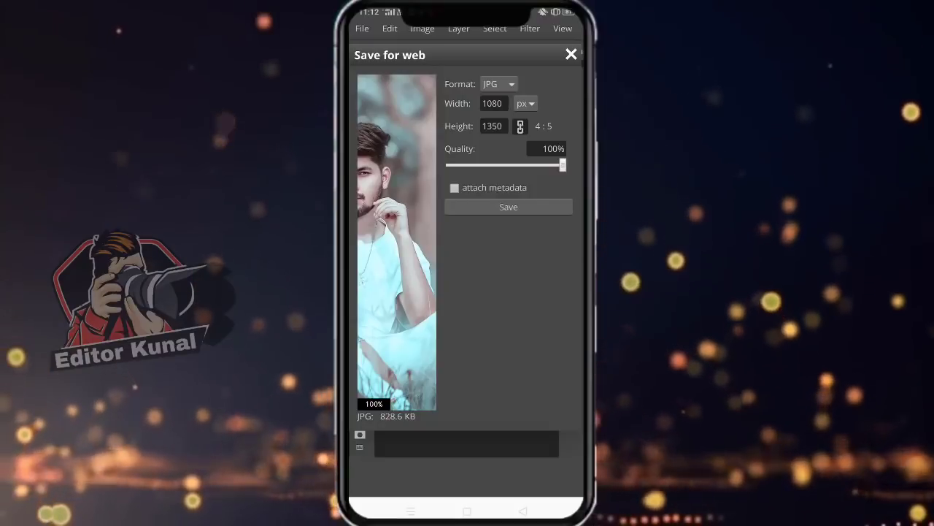
click(509, 206)
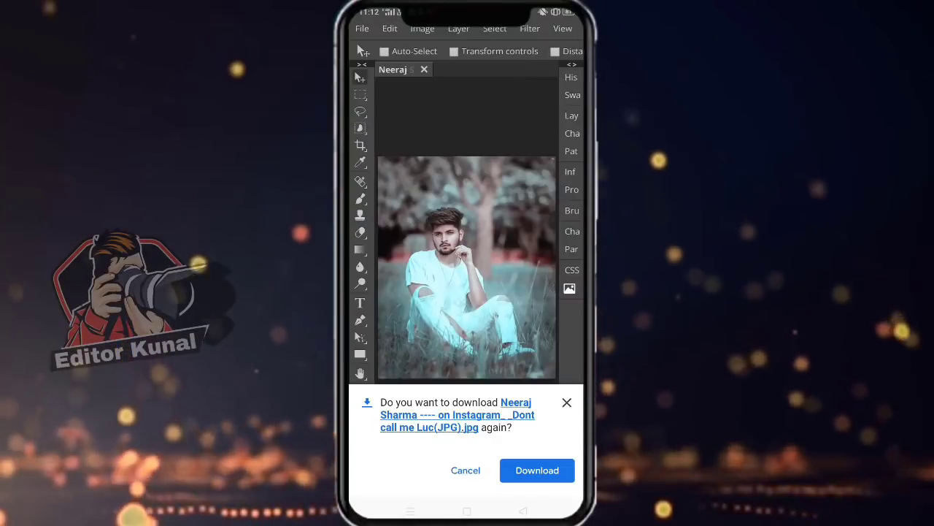
click(549, 470)
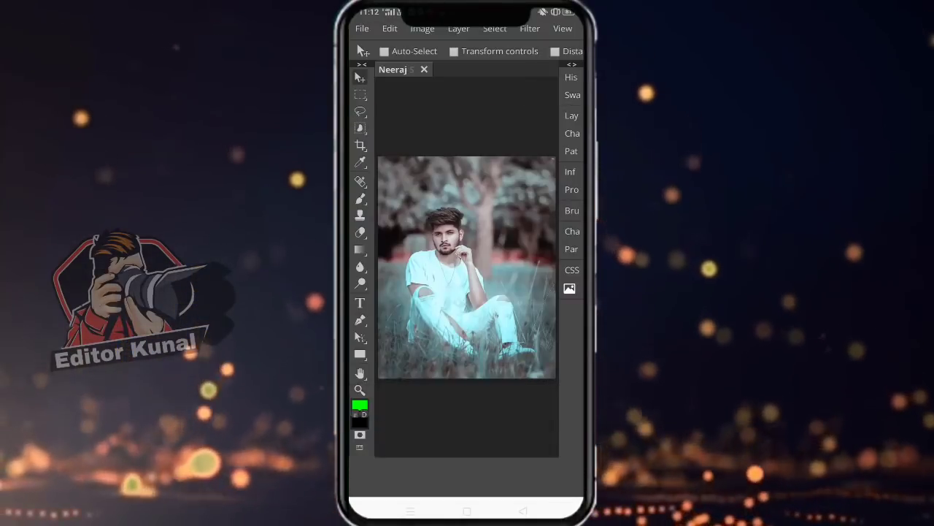